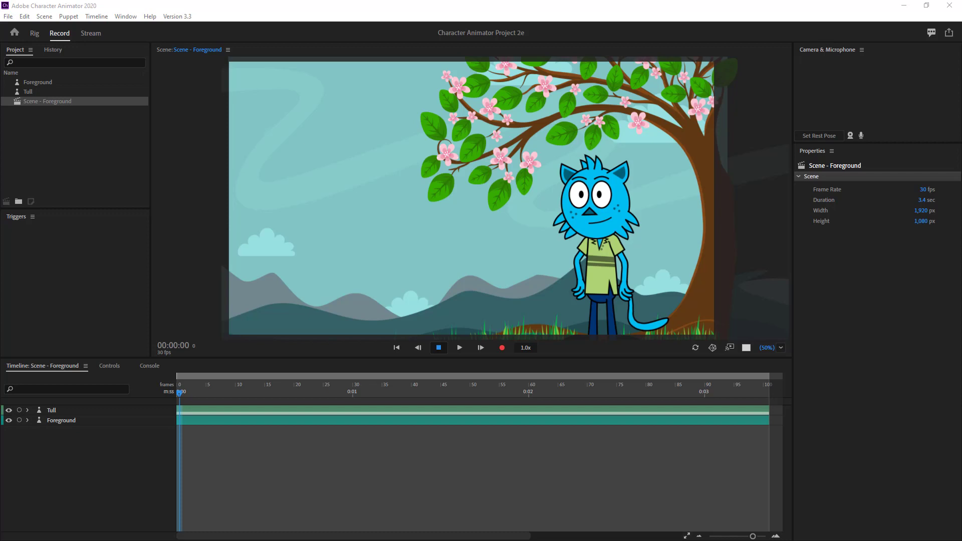
# Step: Add a camera to the Foreground scene
pyautogui.click(468, 453)
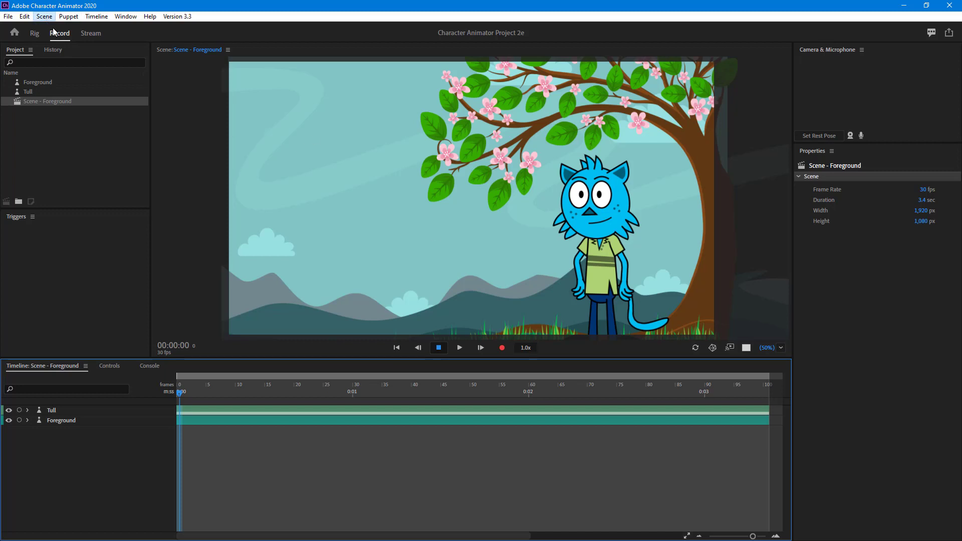
pyautogui.click(44, 16)
pyautogui.click(79, 44)
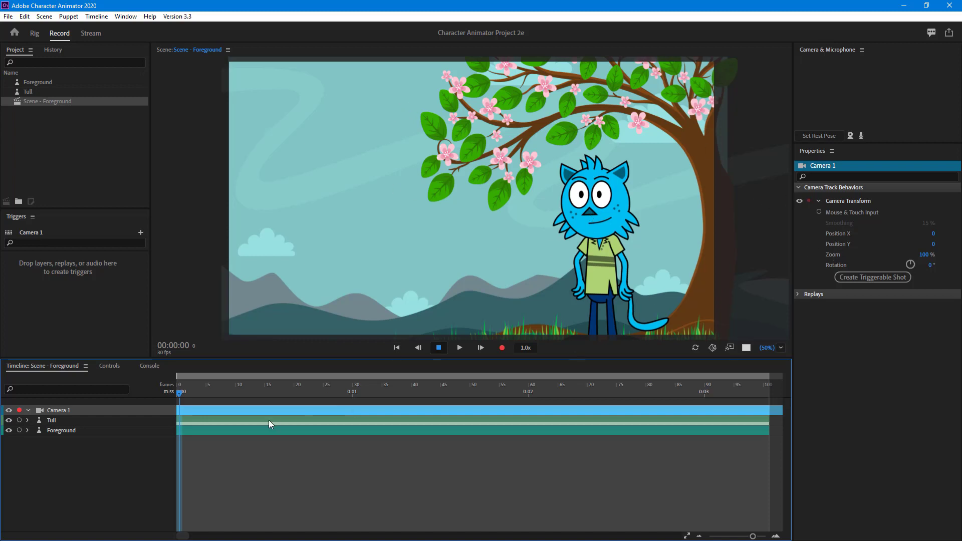
# Step: Create a triggerable shot from Camera 1's default framing and assign 1 as its trigger key
pyautogui.click(876, 278)
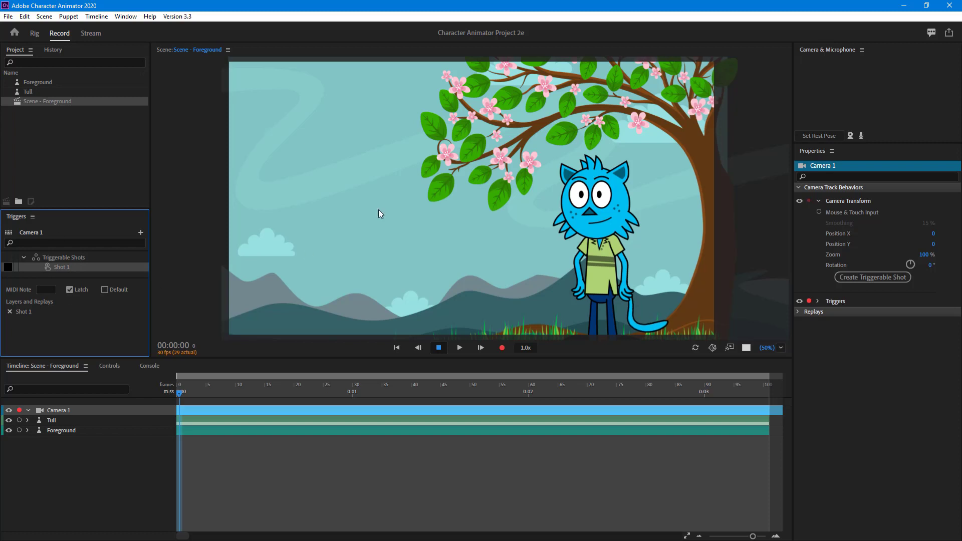
pyautogui.click(8, 267)
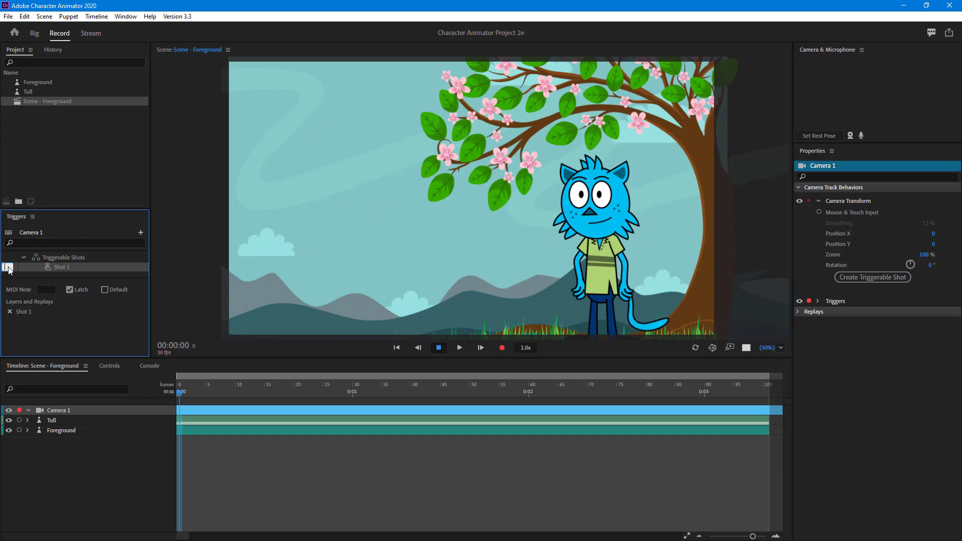
pyautogui.write('1')
pyautogui.press('Return')
# Step: Frame Camera 1 closer at Position X 259, Position Y 84 and Zoom 134%, and create a second triggerable shot
pyautogui.moveTo(926, 255); pyautogui.dragTo(950, 244)
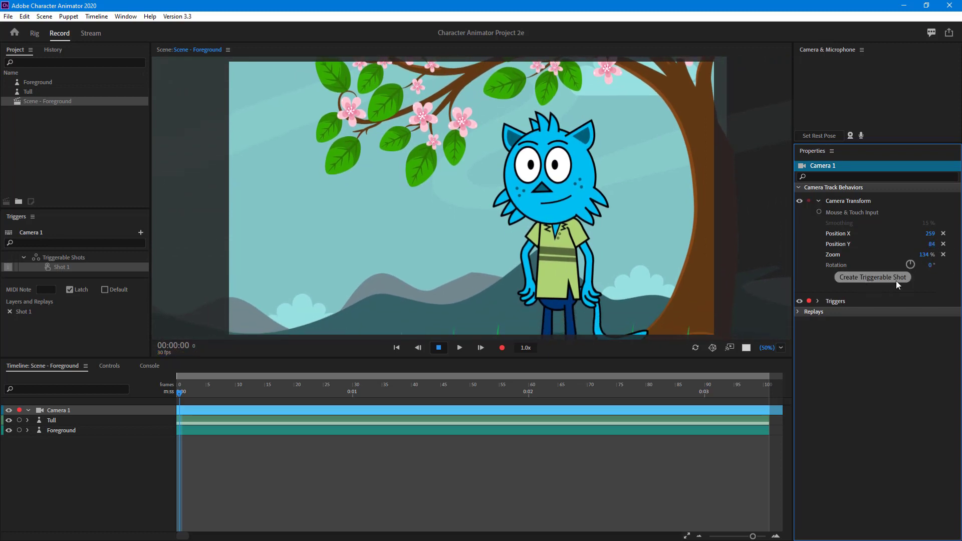
pyautogui.click(859, 277)
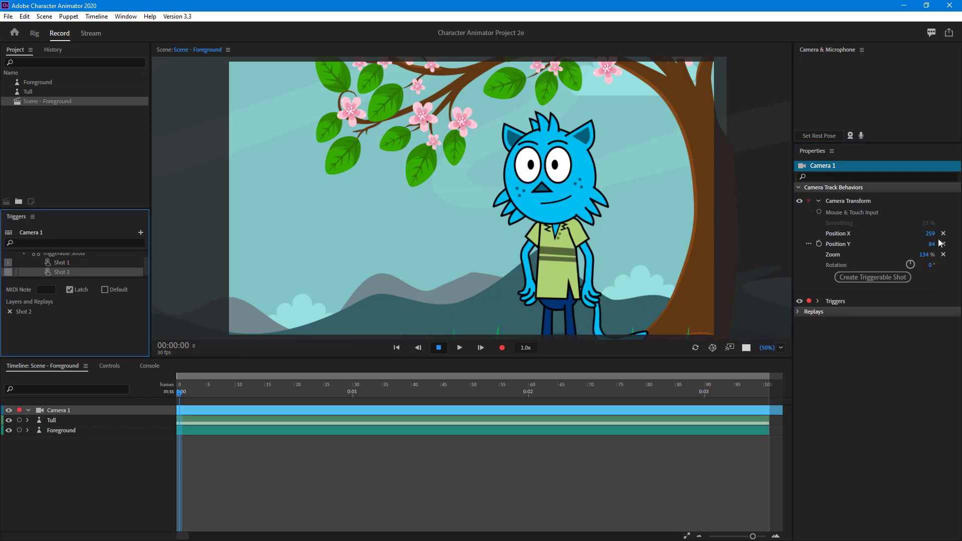
# Step: Frame Camera 1 at Position X 321, Position Y 57 and Zoom 200%, and create a third triggerable shot with trigger key 3
pyautogui.moveTo(931, 234)
pyautogui.mouseDown()
pyautogui.moveTo(920, 234)
pyautogui.moveTo(931, 254)
pyautogui.moveTo(937, 245)
pyautogui.moveTo(920, 246)
pyautogui.moveTo(939, 236)
pyautogui.mouseUp()
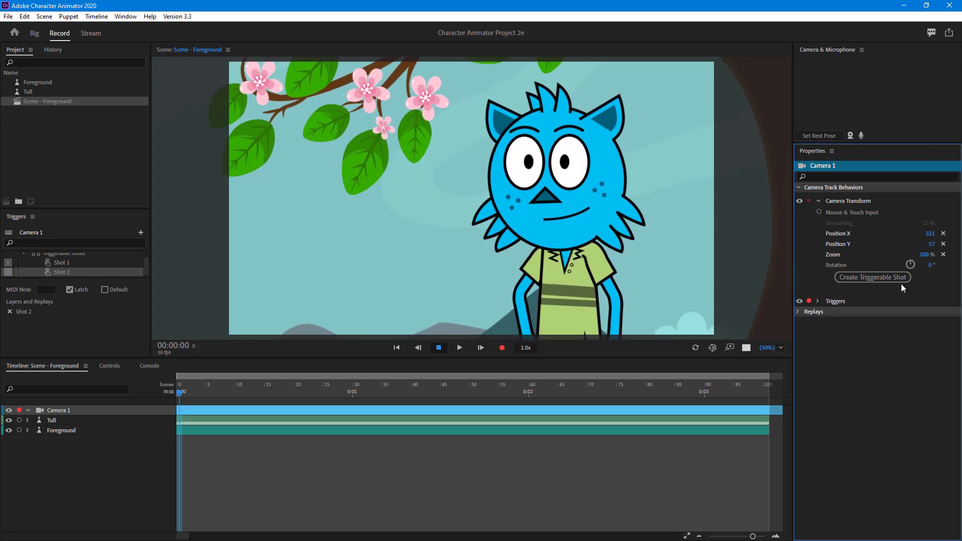
pyautogui.click(895, 279)
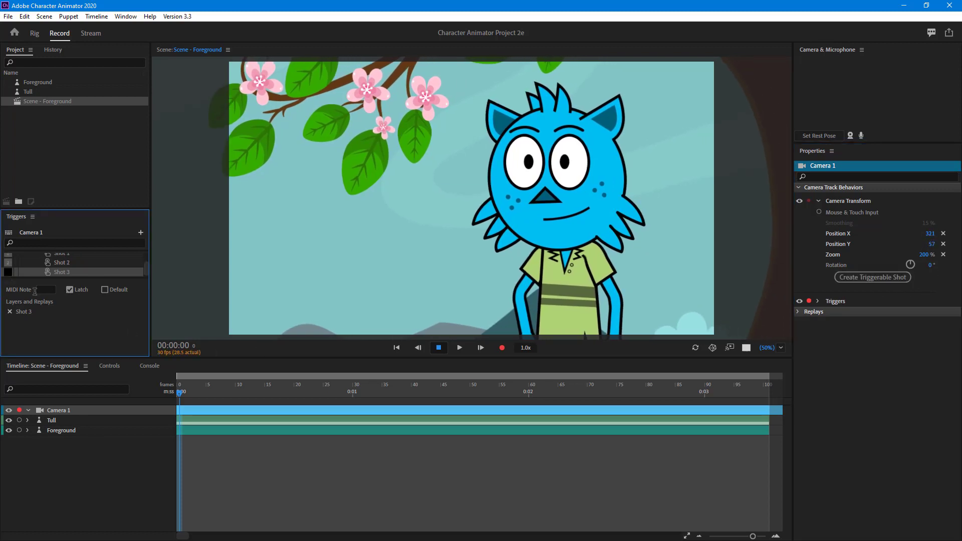
pyautogui.click(8, 272)
pyautogui.press('3')
# Step: Zoom Camera 1 in further on the cat and create a fourth triggerable shot
pyautogui.moveTo(63, 213); pyautogui.dragTo(63, 120)
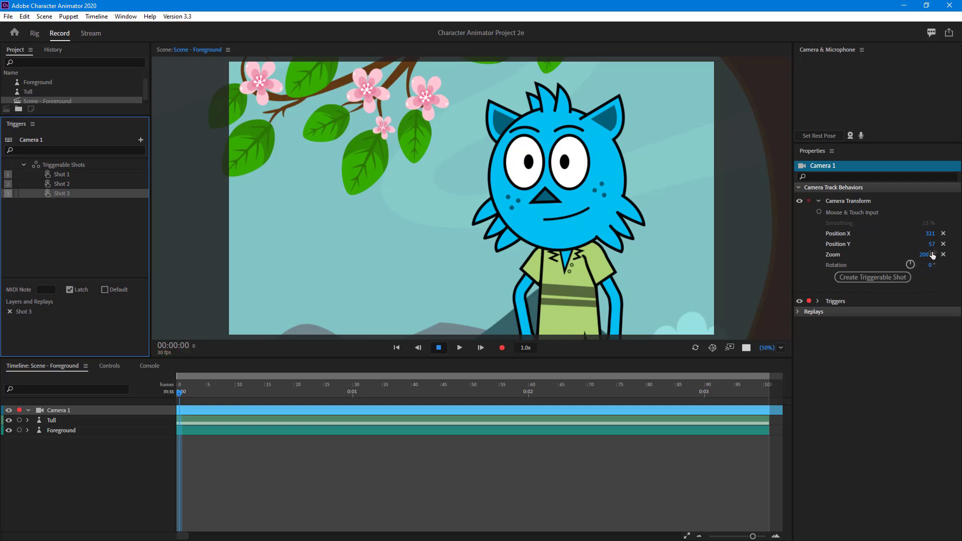
pyautogui.moveTo(931, 258); pyautogui.dragTo(939, 235)
pyautogui.click(897, 279)
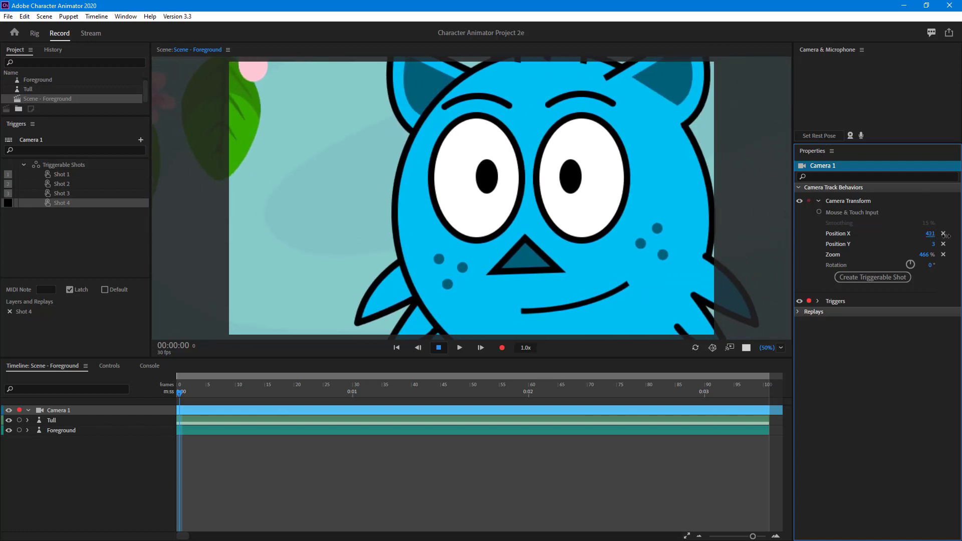
# Step: Create a fifth shot at Position X 421, Position Y 3, Zoom 466%, and assign trigger keys 4 and 5 to Shots 4 and 5
pyautogui.click(897, 278)
pyautogui.click(8, 203)
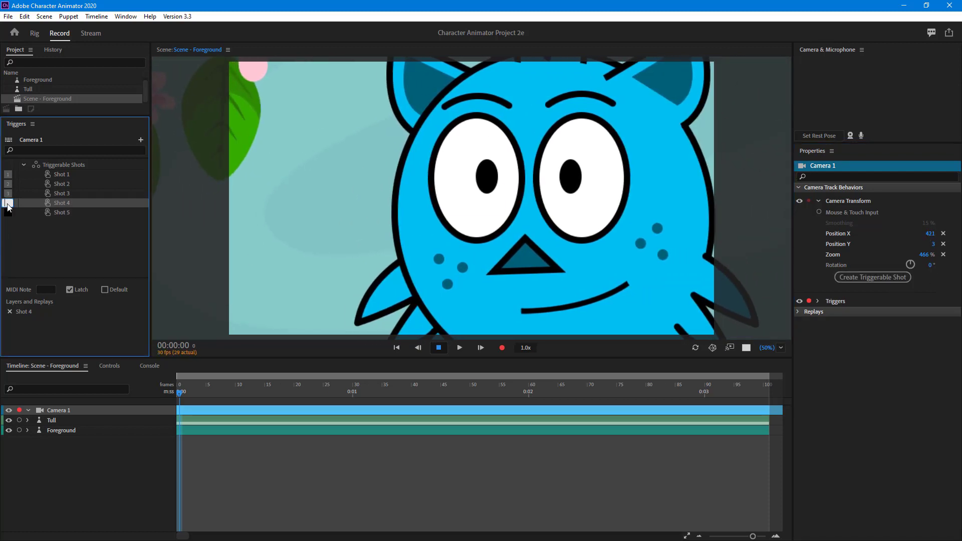
pyautogui.write('4')
pyautogui.click(9, 215)
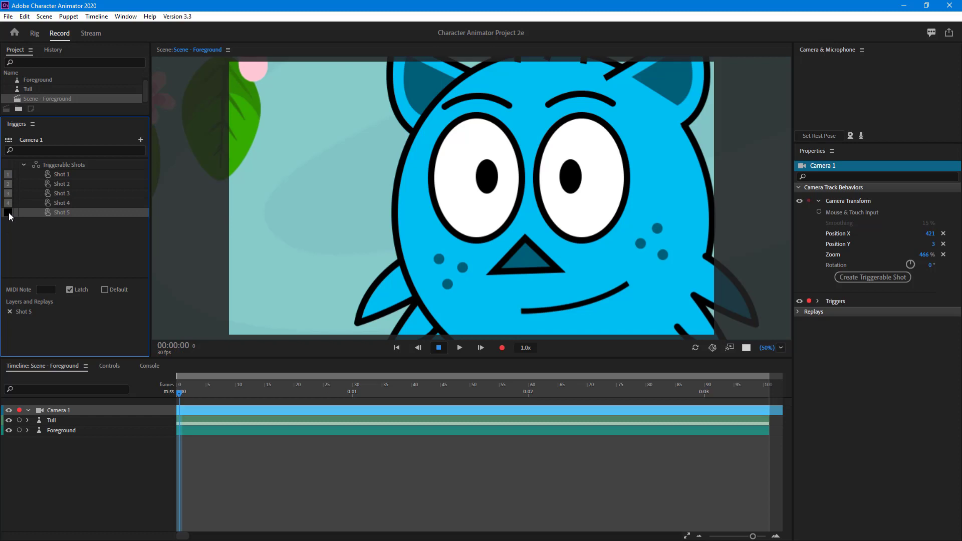
pyautogui.write('5')
# Step: Preview the camera framings by triggering Shots 1, 2 and 3 in the scene
pyautogui.click(369, 489)
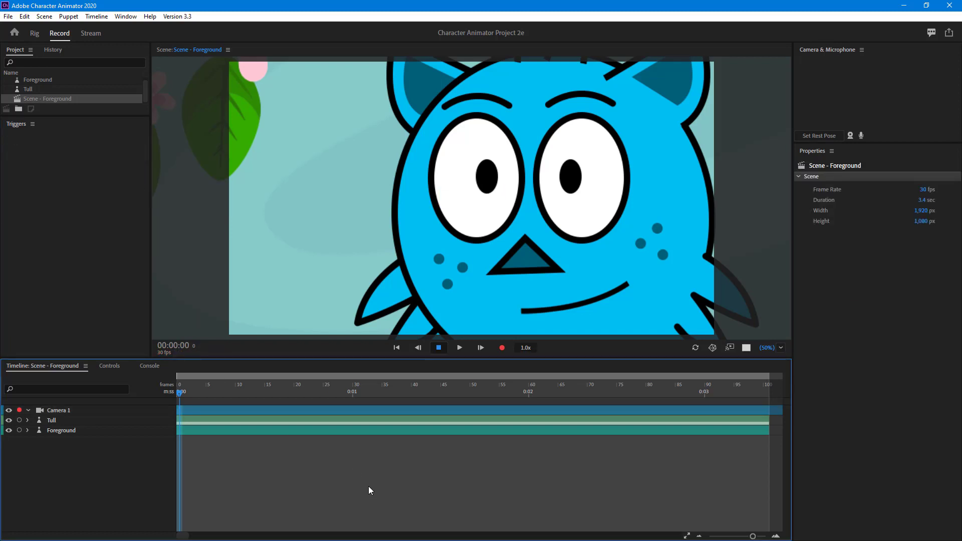
pyautogui.press('1')
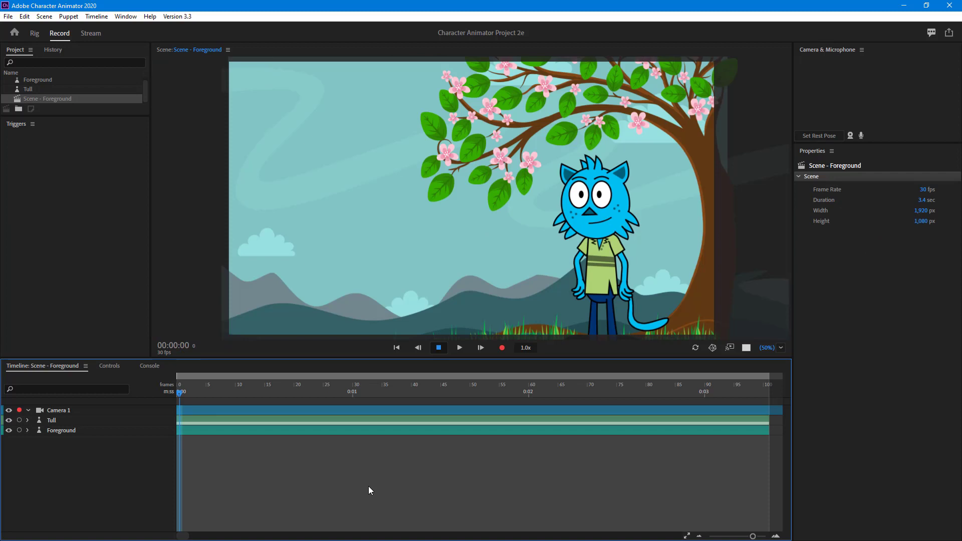
pyautogui.press('2')
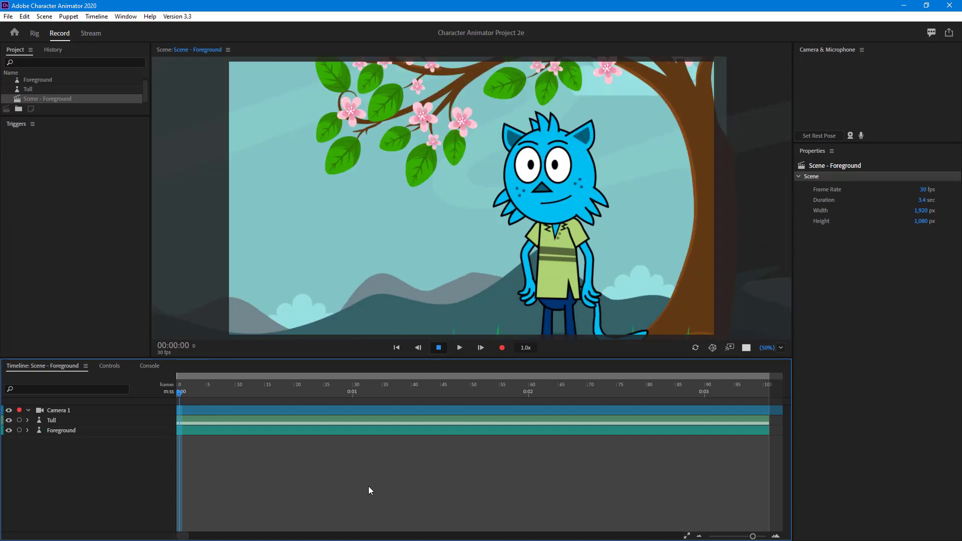
pyautogui.press('3')
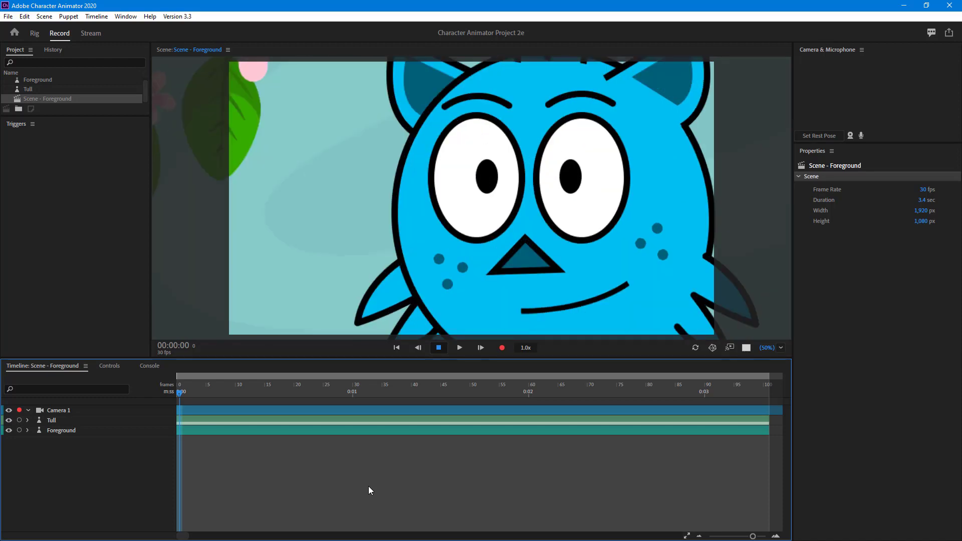
pyautogui.press('1')
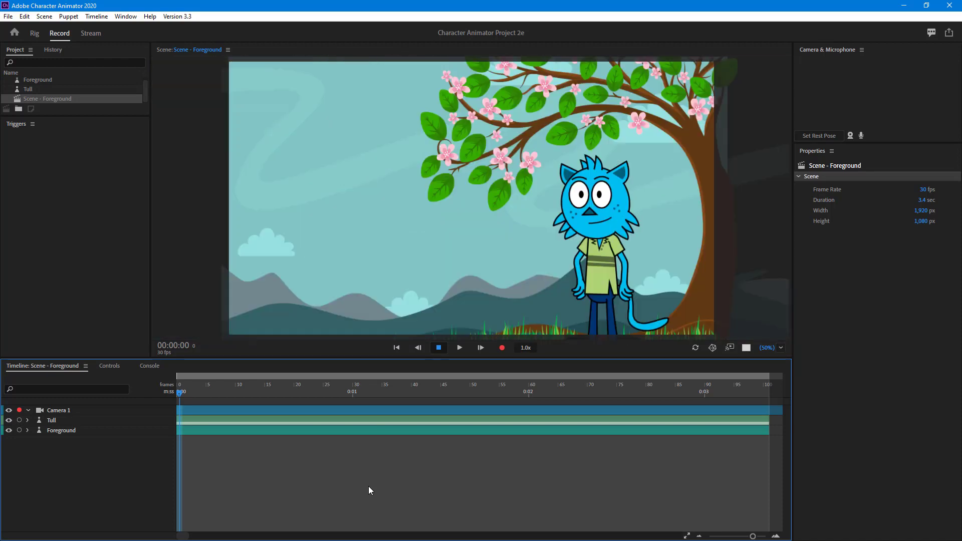
pyautogui.press('2')
pyautogui.press('1')
# Step: Record a Camera 1 take that switches between the triggerable shots, and scrub through the recorded result
pyautogui.click(503, 348)
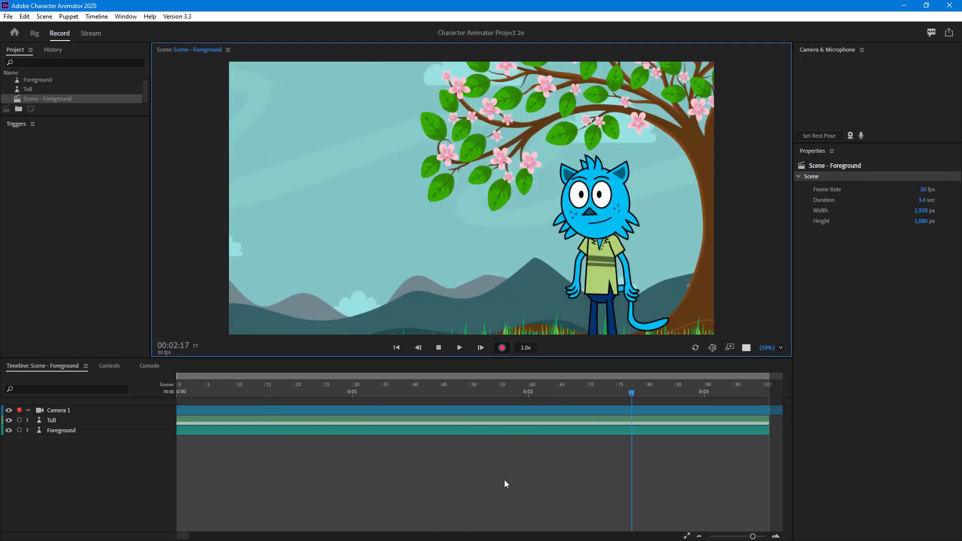
pyautogui.click(440, 348)
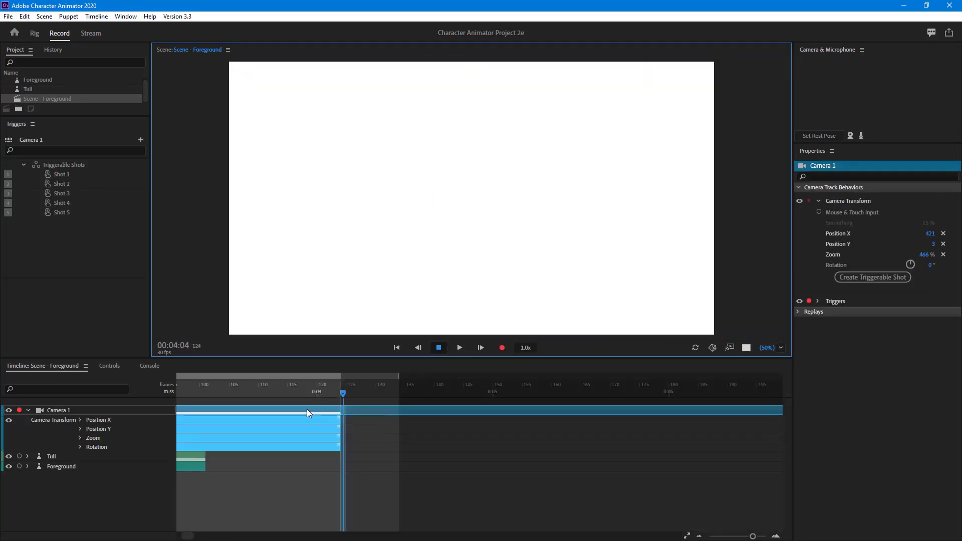
pyautogui.moveTo(307, 395); pyautogui.dragTo(413, 442)
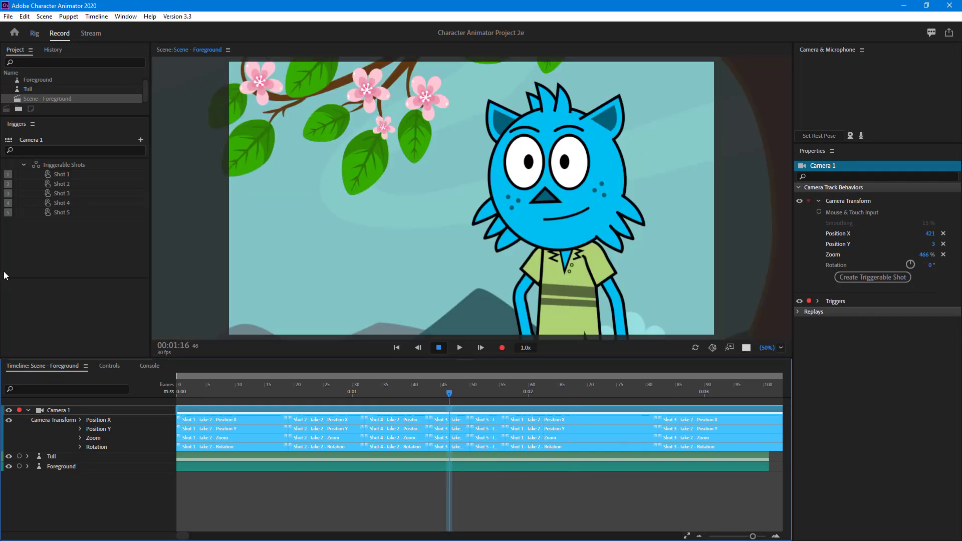
pyautogui.click(84, 228)
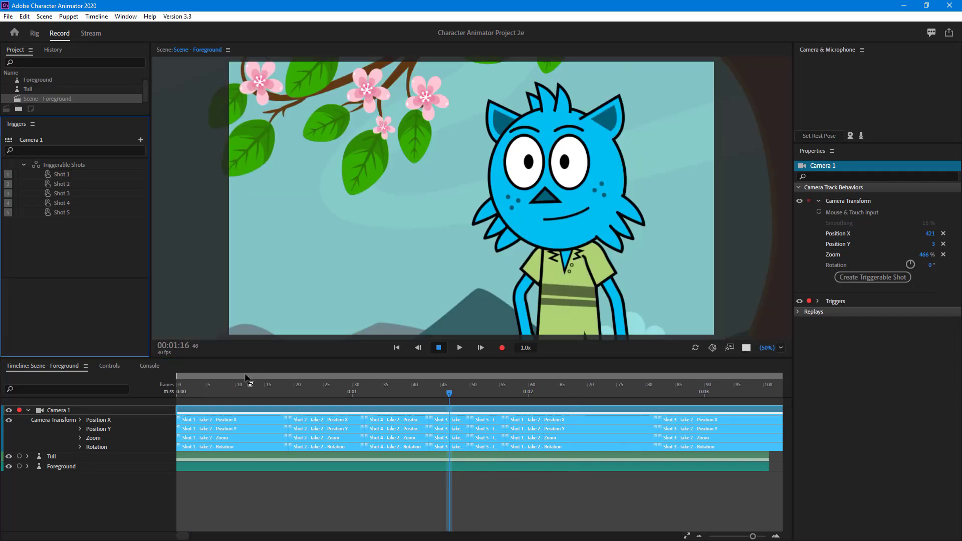
# Step: Undo the recorded camera takes and return the playhead to the start of the scene
pyautogui.click(93, 419)
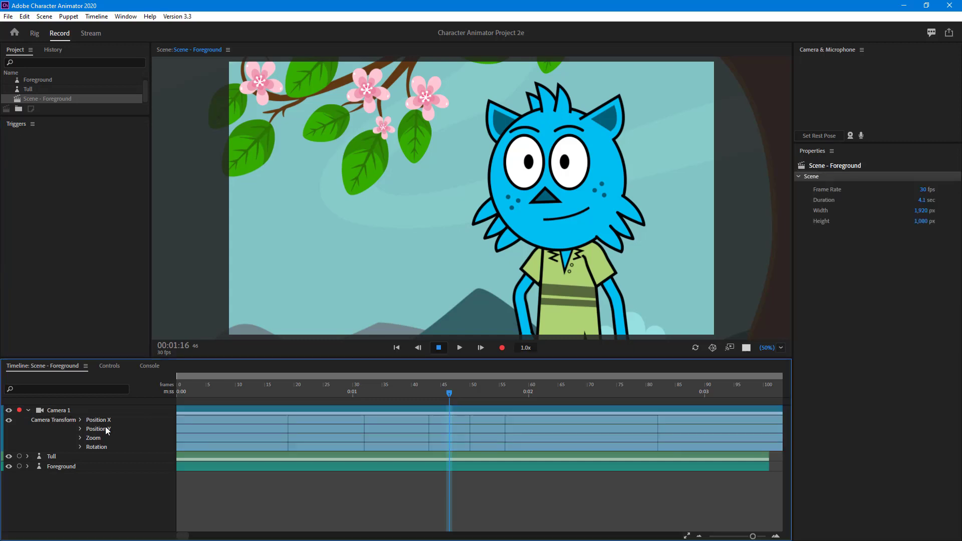
pyautogui.hotkey('ctrl', 'z')
pyautogui.moveTo(252, 390); pyautogui.dragTo(1, 407)
# Step: Select Shot 5 of Camera 1 and trigger it on and off with Latch enabled
pyautogui.click(52, 411)
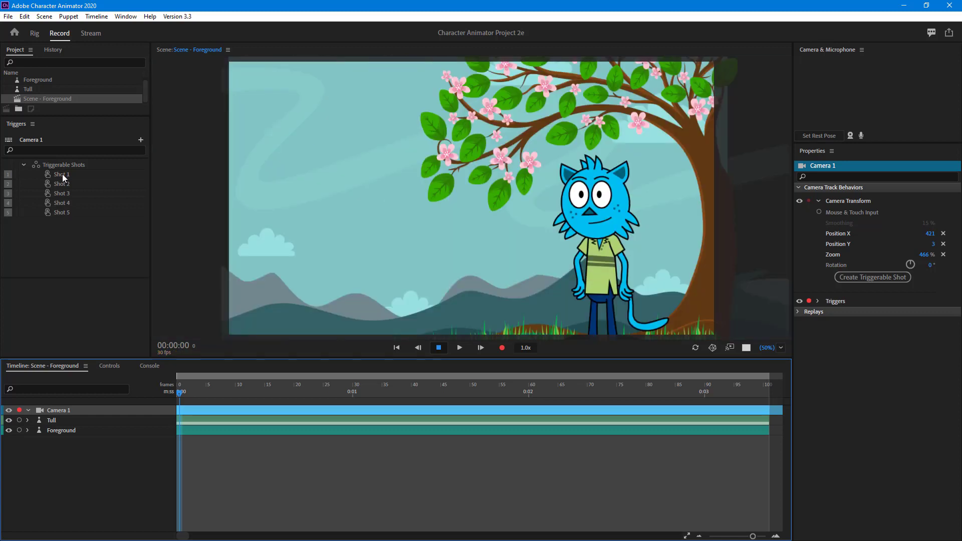
pyautogui.click(63, 212)
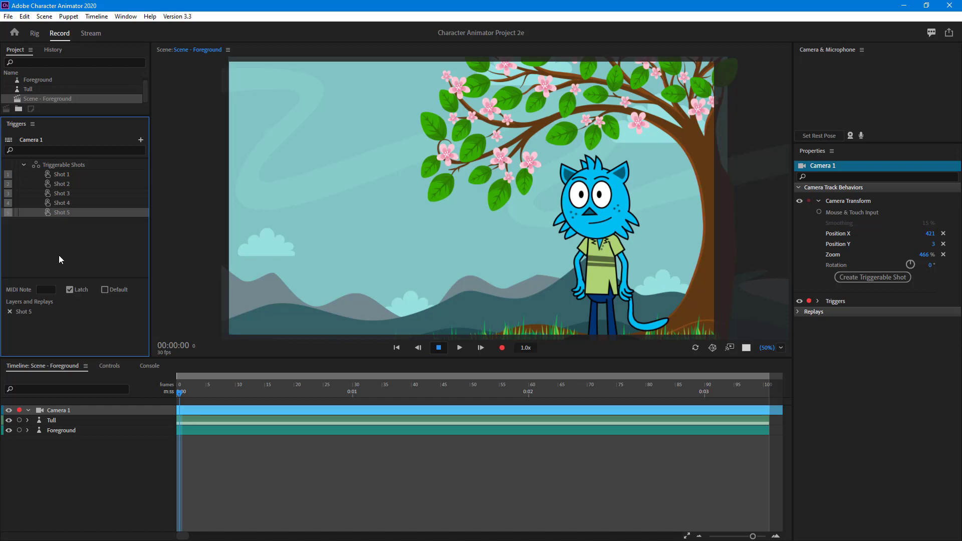
pyautogui.press('5')
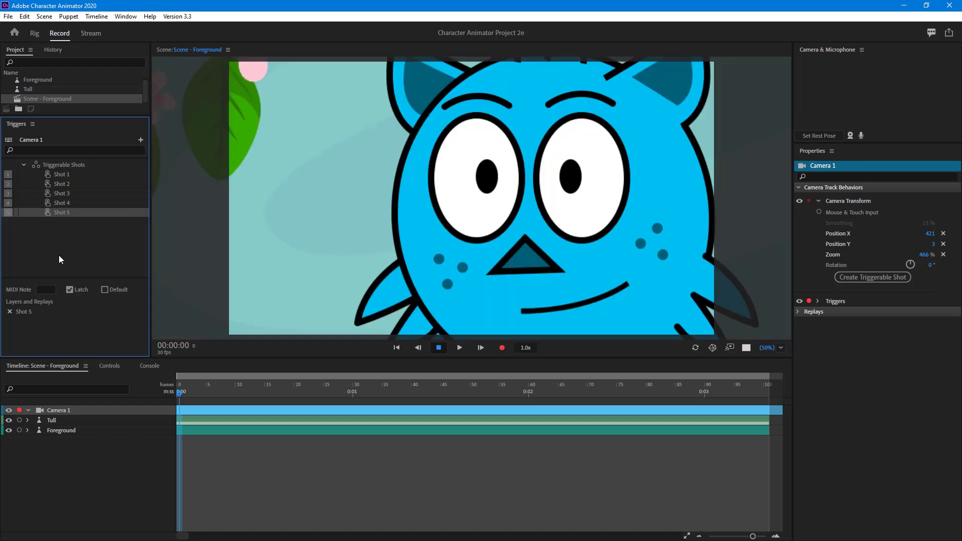
pyautogui.press('5')
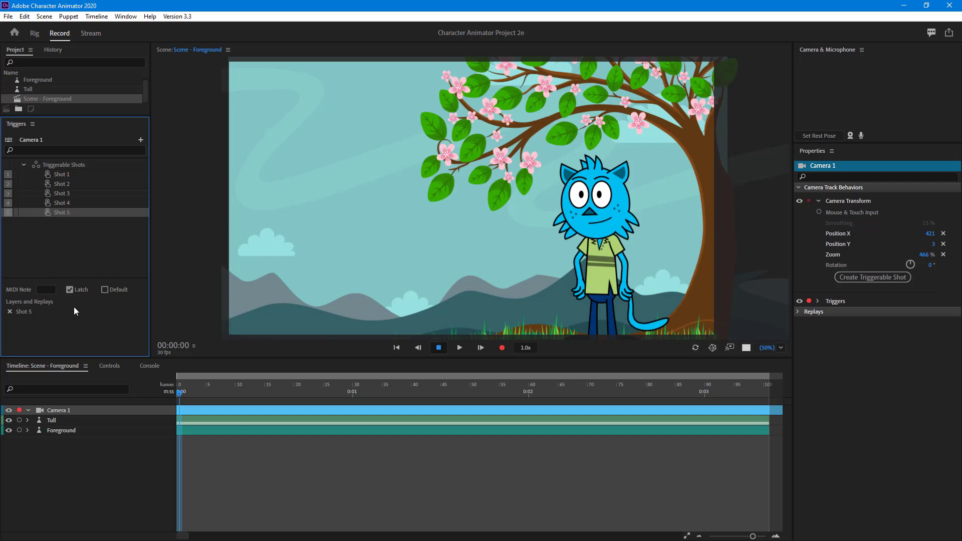
# Step: Turn off Latch for Shot 5 and test its trigger repeatedly against Shot 1
pyautogui.press('5')
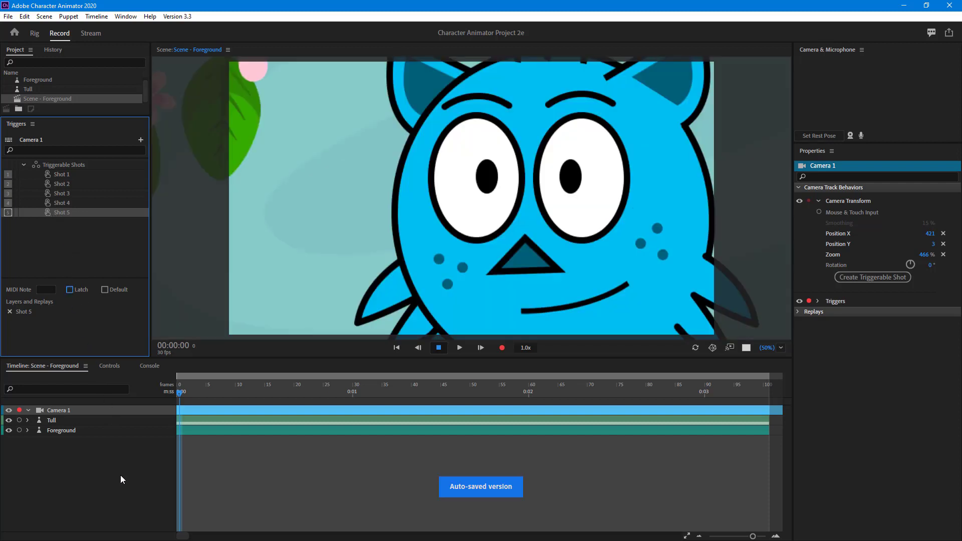
pyautogui.press('1')
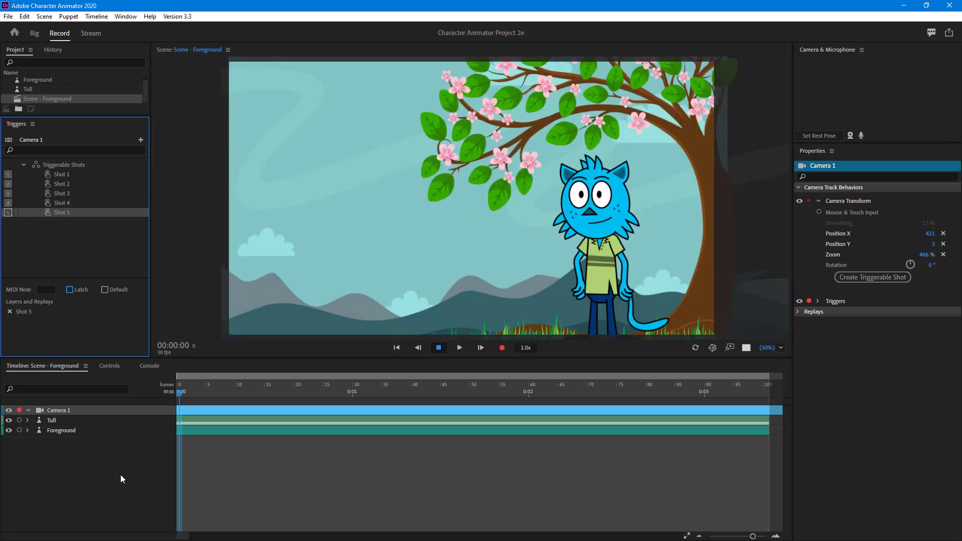
pyautogui.press('5')
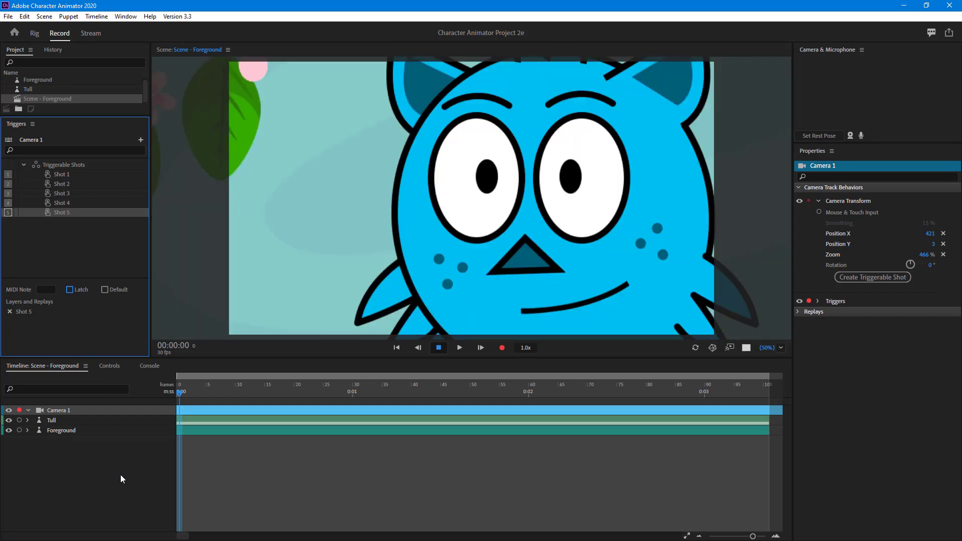
pyautogui.press('1')
pyautogui.press('5')
pyautogui.press('1')
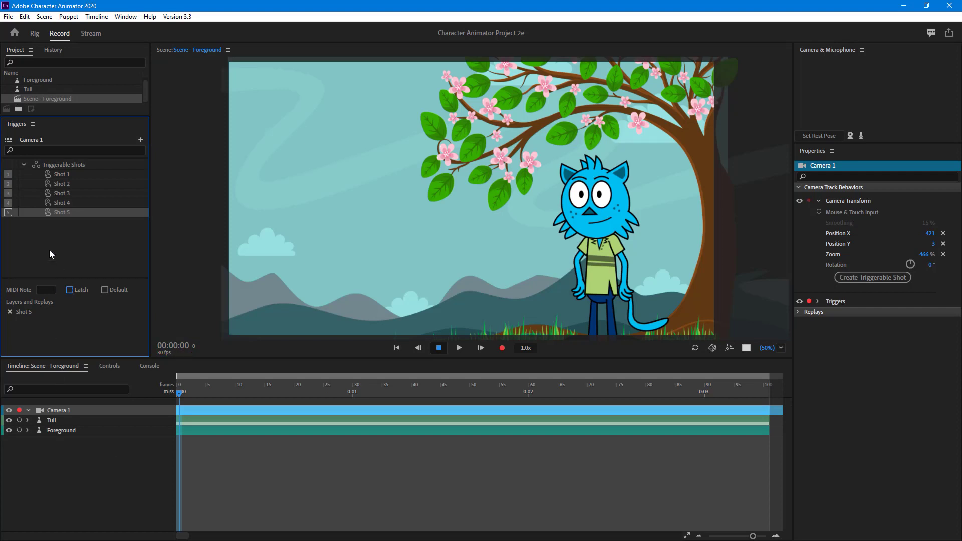
# Step: Turn Latch back on for Shot 5 and test switching between Shot 5 and Shot 1
pyautogui.click(8, 213)
pyautogui.click(52, 226)
pyautogui.click(50, 216)
pyautogui.click(71, 290)
pyautogui.click(10, 213)
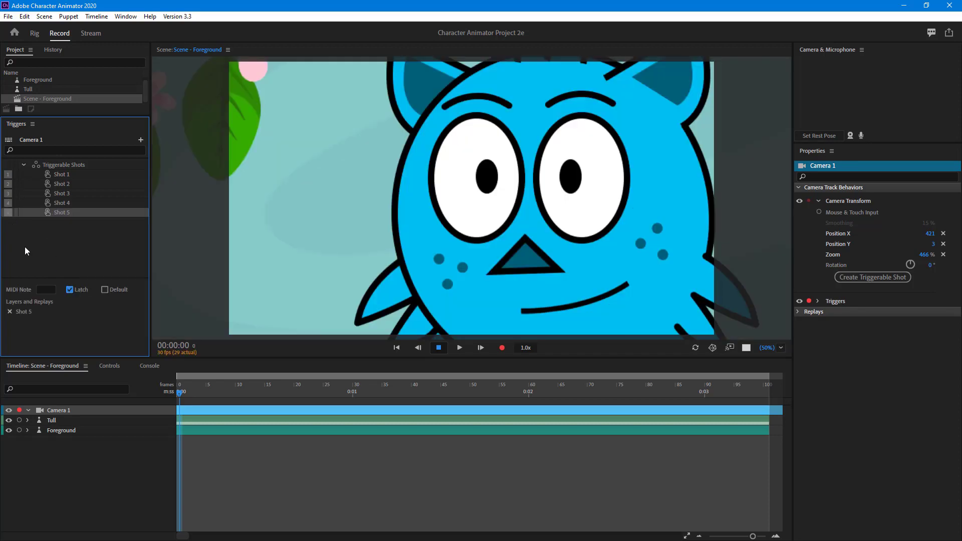
pyautogui.press('1')
pyautogui.press('5')
pyautogui.press('1')
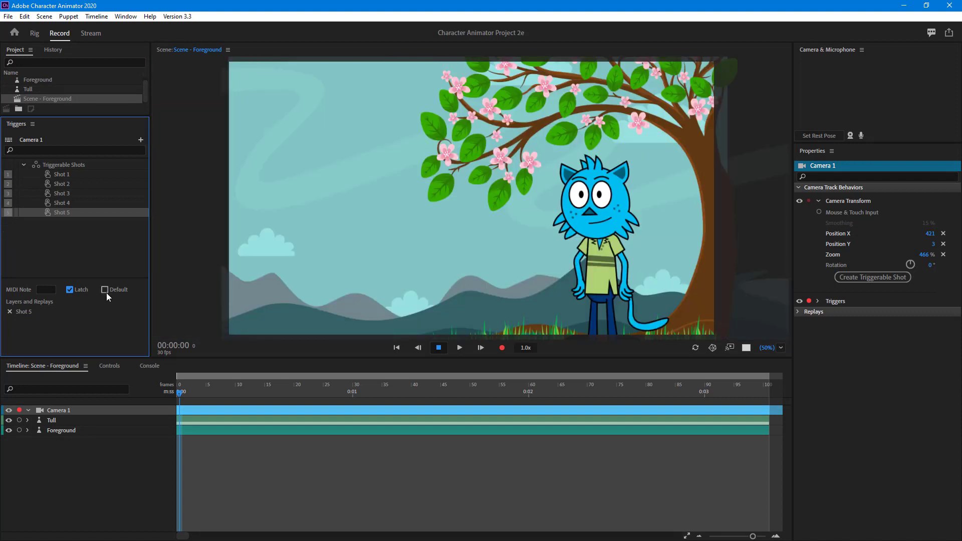
# Step: Turn off Latch for Shot 5, Shot 4 and Shot 2 of Camera 1
pyautogui.press('4')
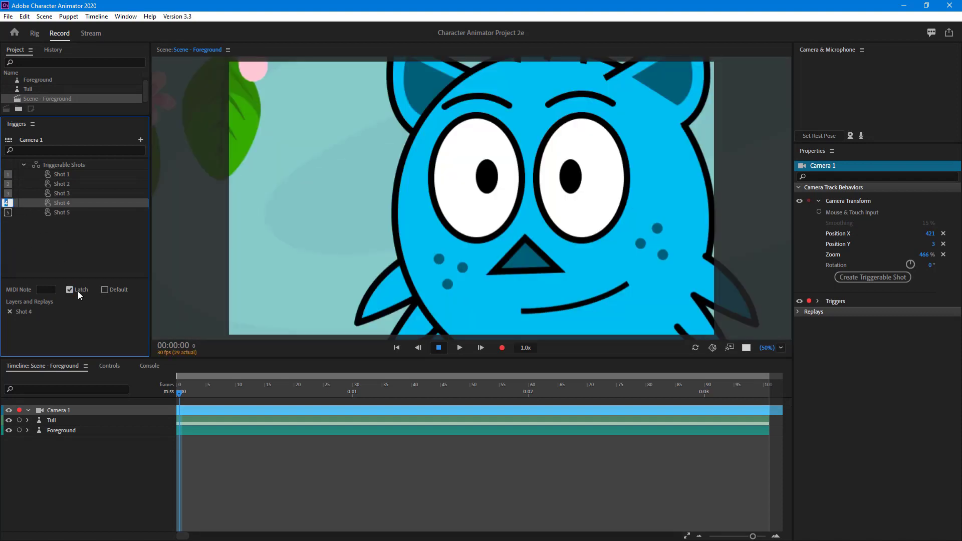
pyautogui.click(55, 195)
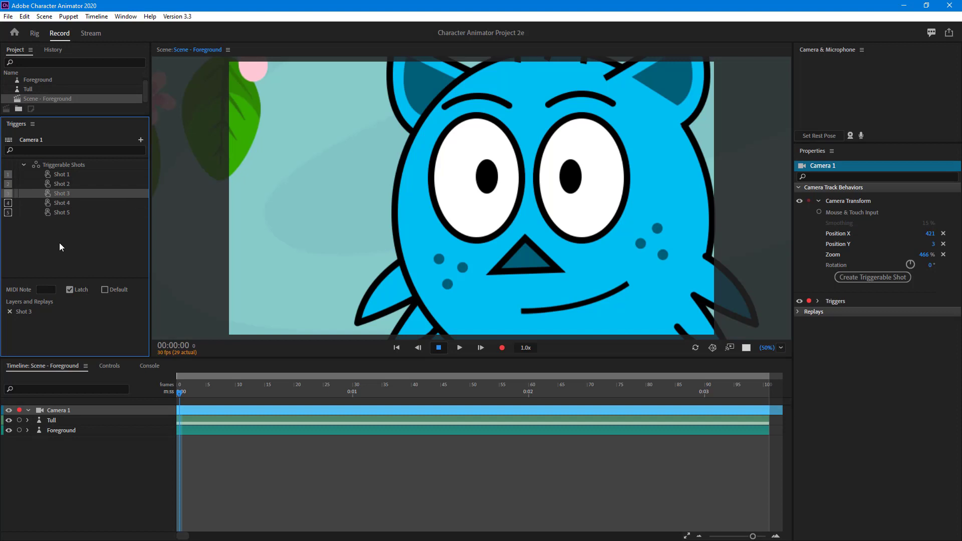
pyautogui.click(69, 185)
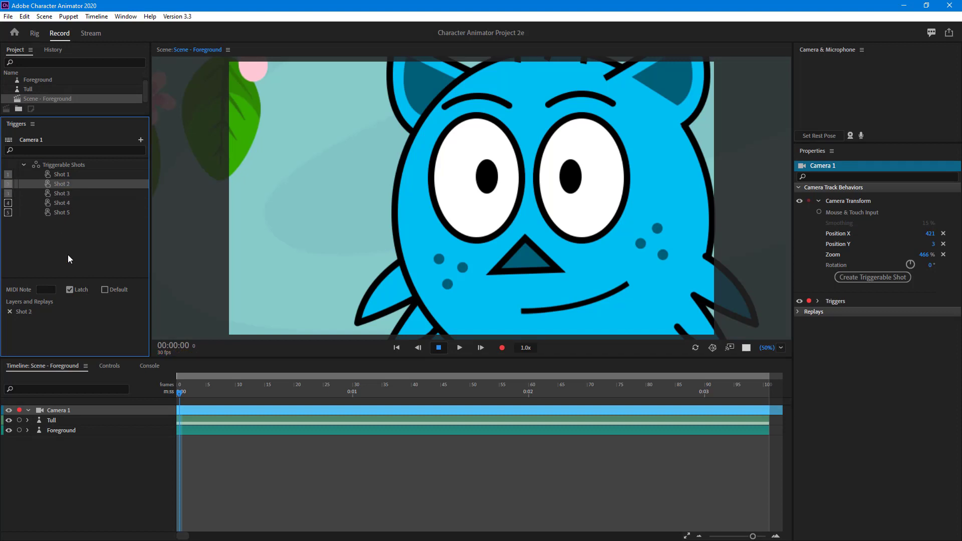
# Step: Make Shot 3 the default camera shot and turn off Latch for Shot 3 and Shot 1
pyautogui.click(16, 193)
pyautogui.click(106, 291)
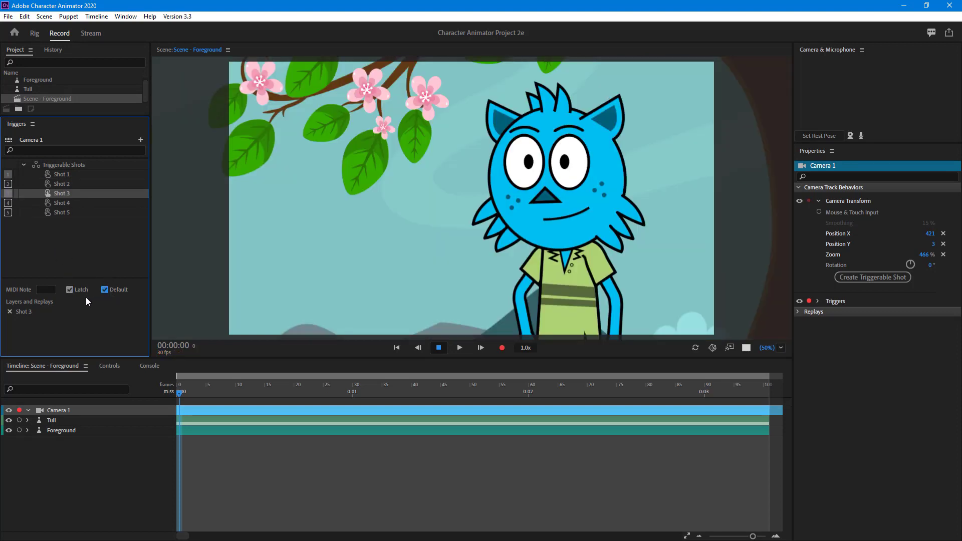
pyautogui.click(79, 290)
pyautogui.click(55, 174)
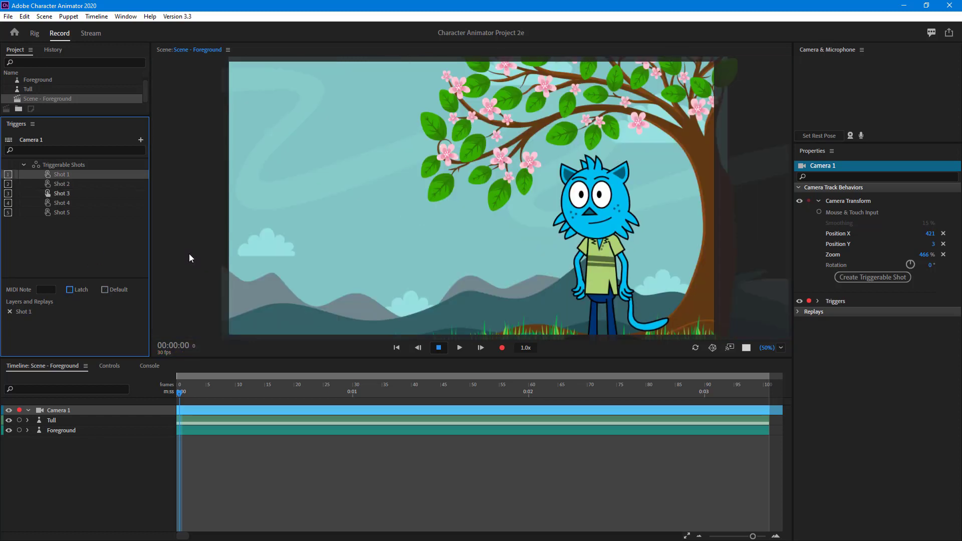
# Step: Test the unlatched camera shots by triggering Shots 1, 2, 4 and 5 in turn against the default Shot 3
pyautogui.press('1')
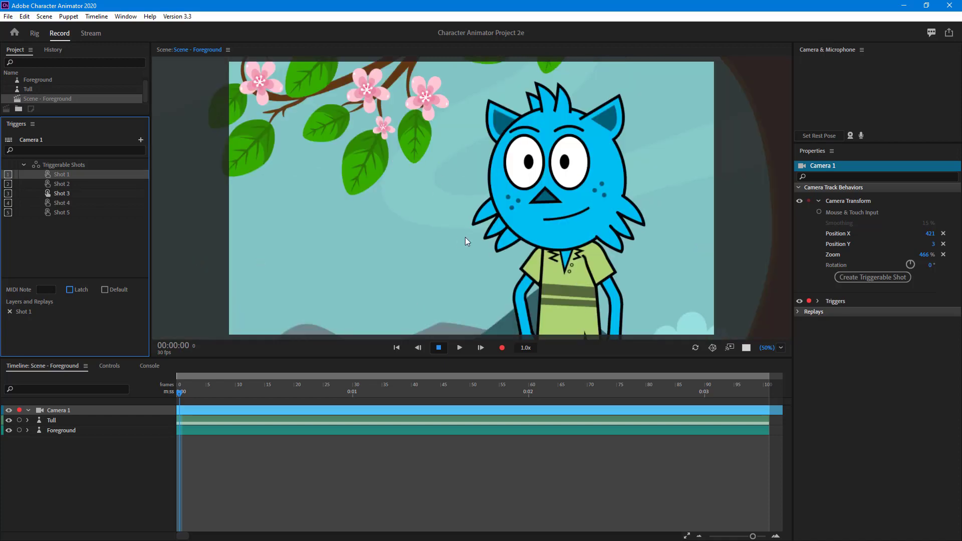
pyautogui.press('1')
pyautogui.press('2')
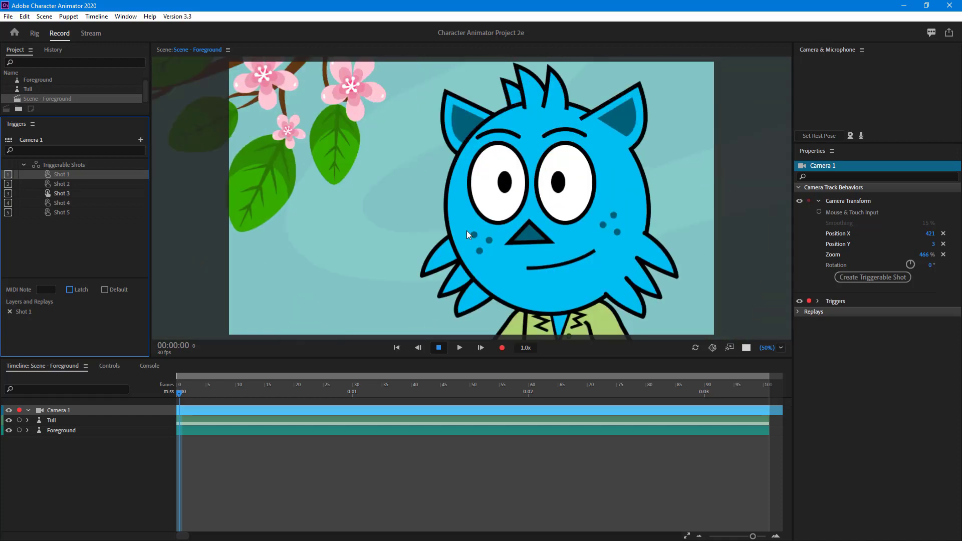
pyautogui.press('5')
pyautogui.press('4')
pyautogui.press('5')
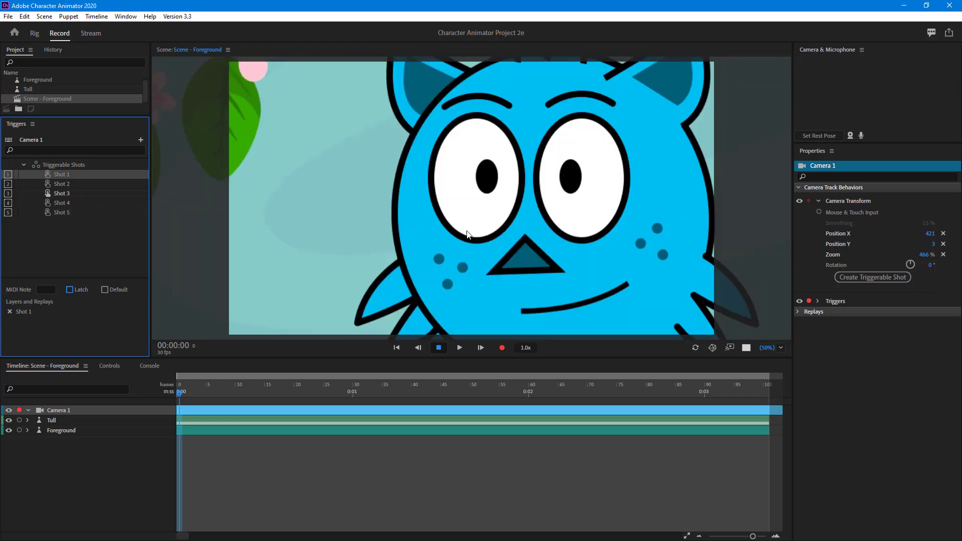
pyautogui.press('4')
pyautogui.press('1')
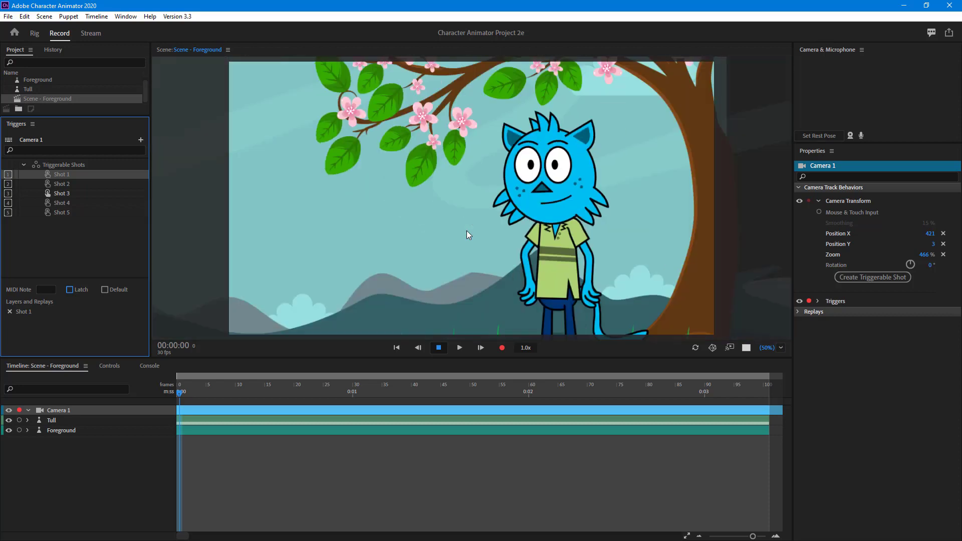